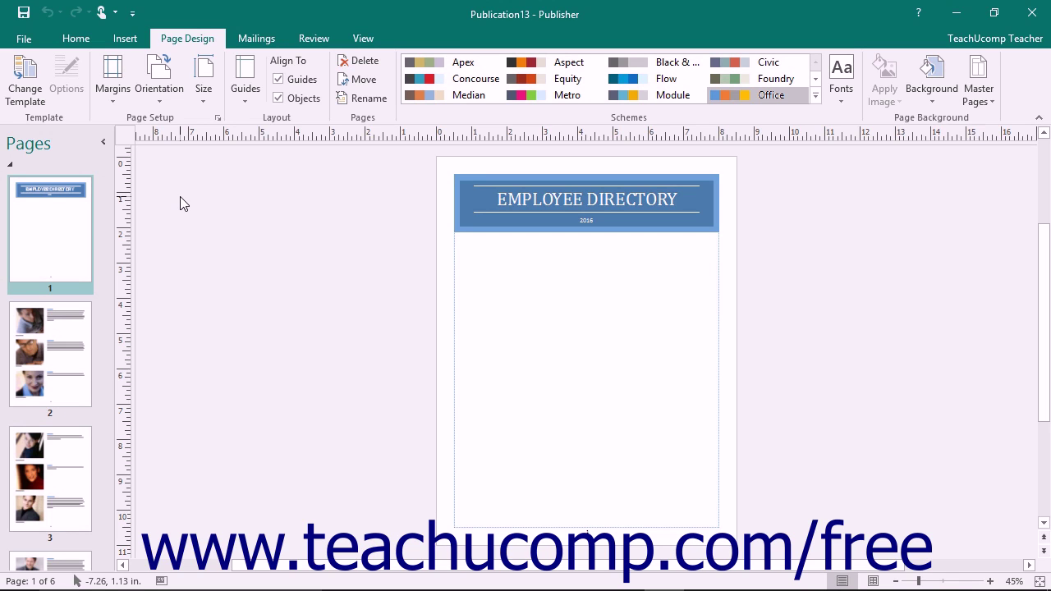
# - Save the publication in this PC's Documents folder under the file name Employee Directory 2016
pyautogui.click(23, 12)
pyautogui.click(78, 205)
pyautogui.click(195, 276)
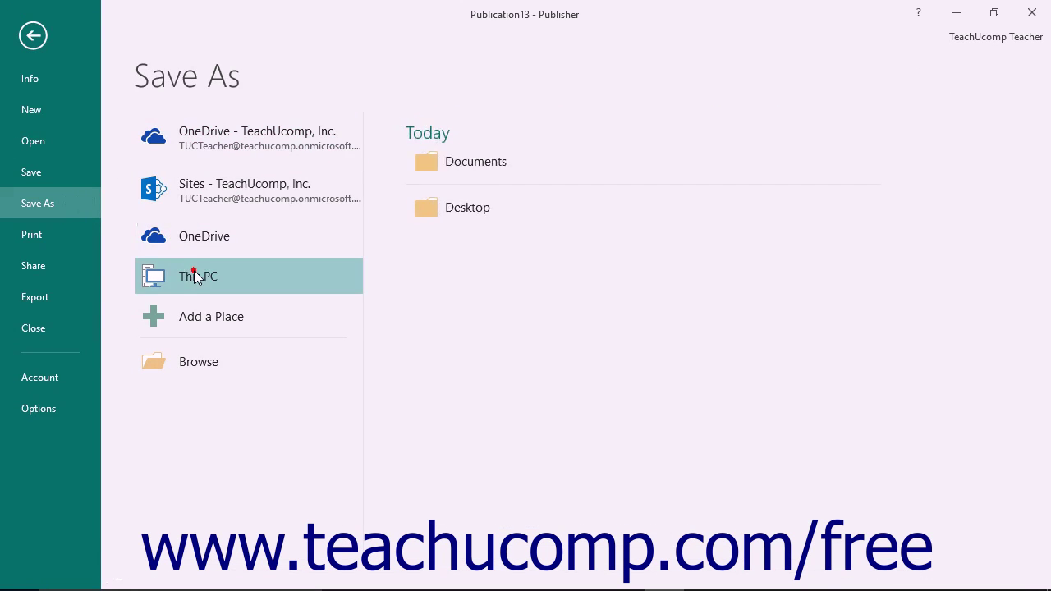
pyautogui.click(428, 162)
pyautogui.click(374, 370)
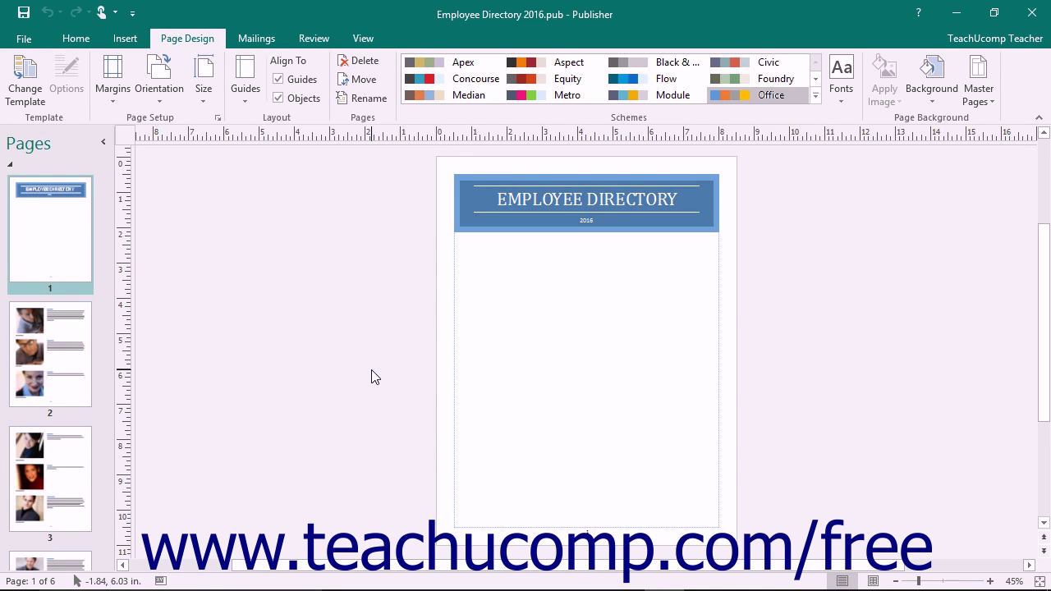
# - Set up a commercial printer export with Commercial Press quality and both PDF and Publisher .pub files as output
pyautogui.click(24, 39)
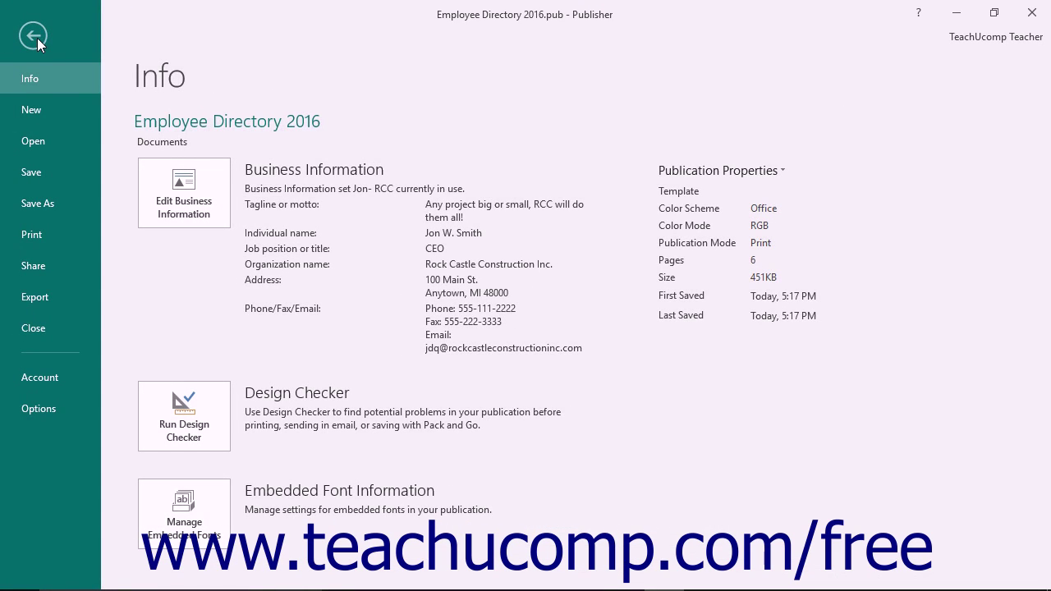
pyautogui.click(47, 297)
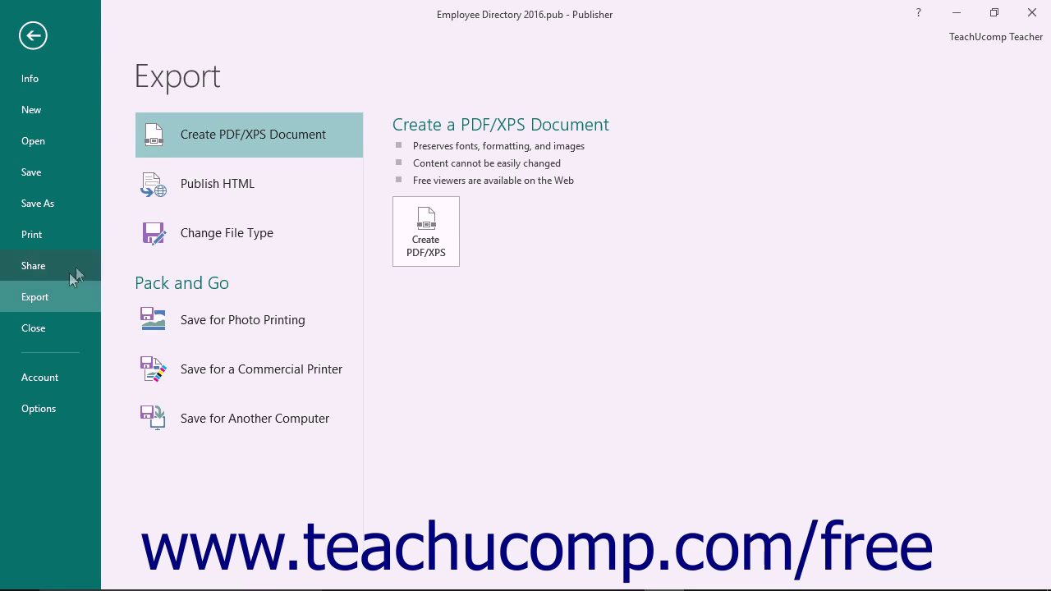
pyautogui.click(177, 283)
pyautogui.click(263, 371)
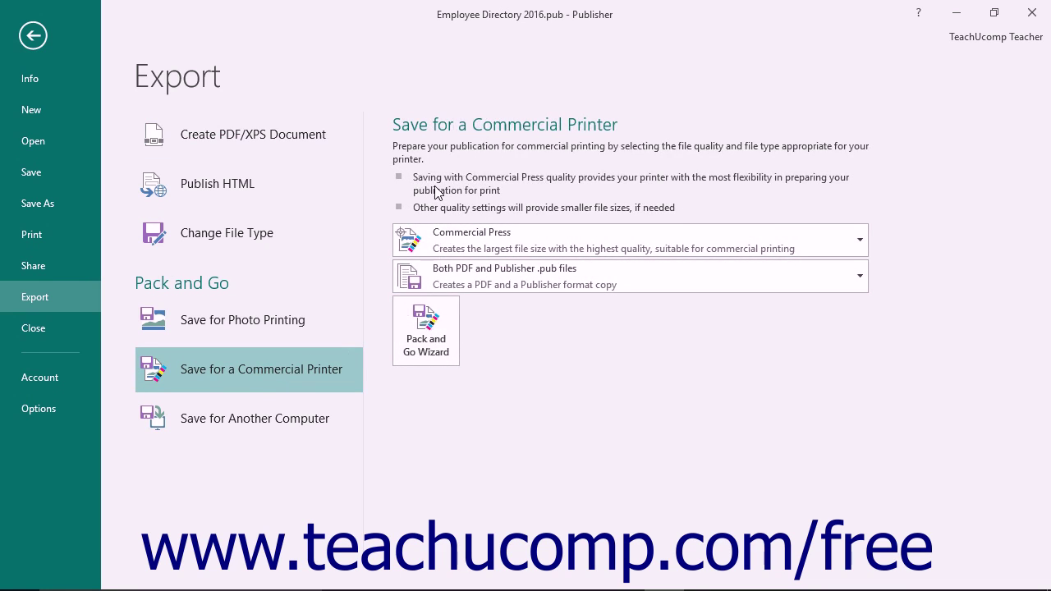
pyautogui.click(476, 243)
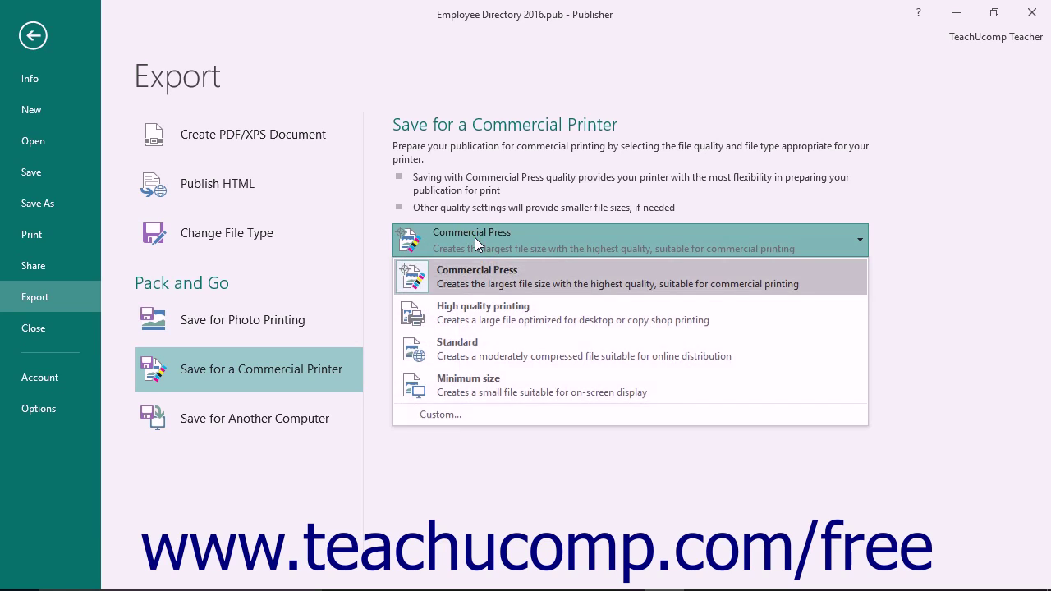
pyautogui.click(475, 243)
pyautogui.click(481, 280)
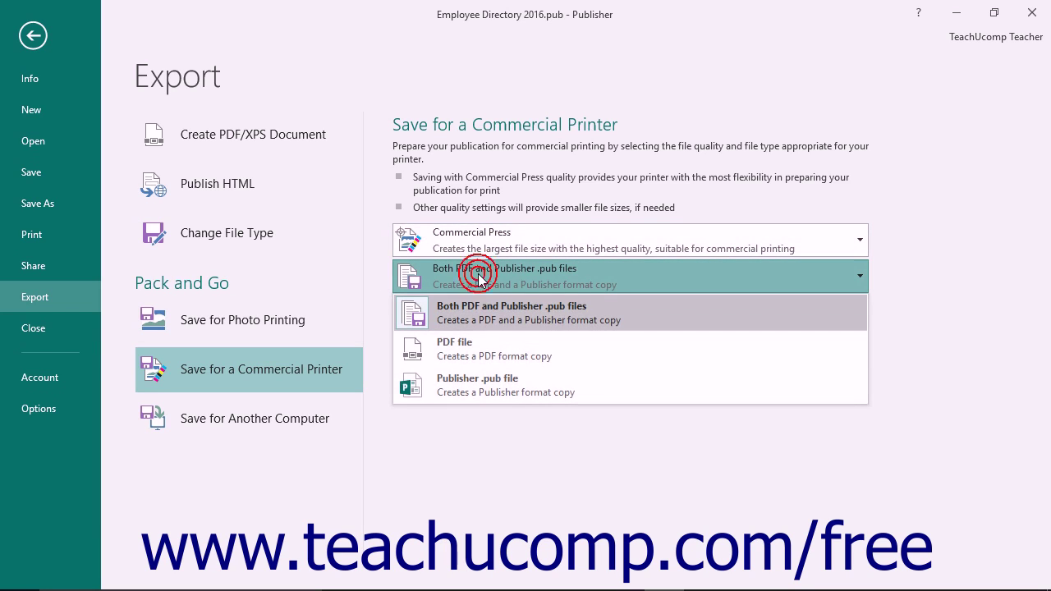
pyautogui.click(479, 275)
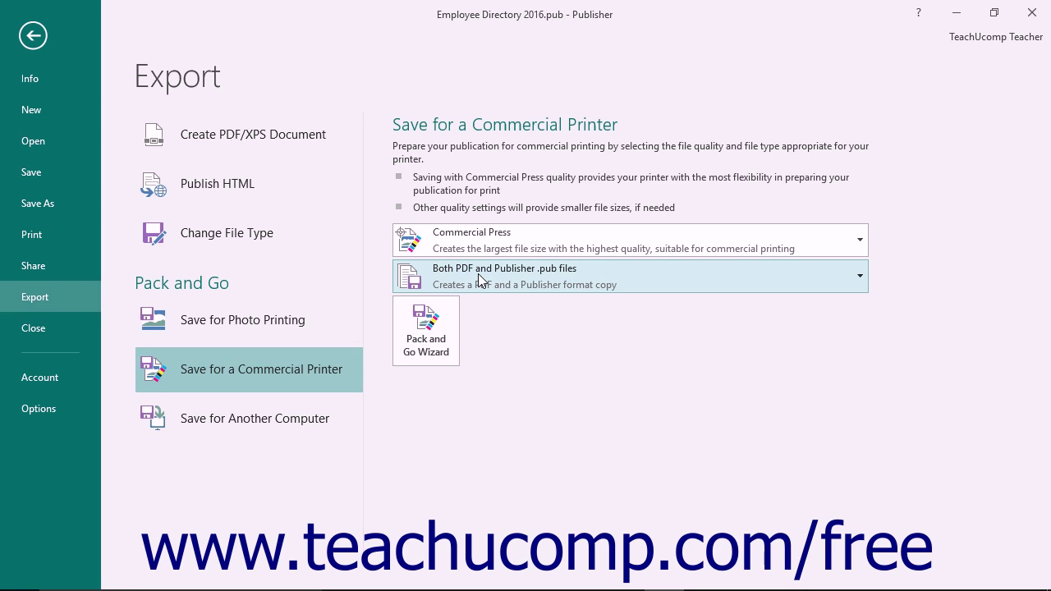
pyautogui.click(480, 280)
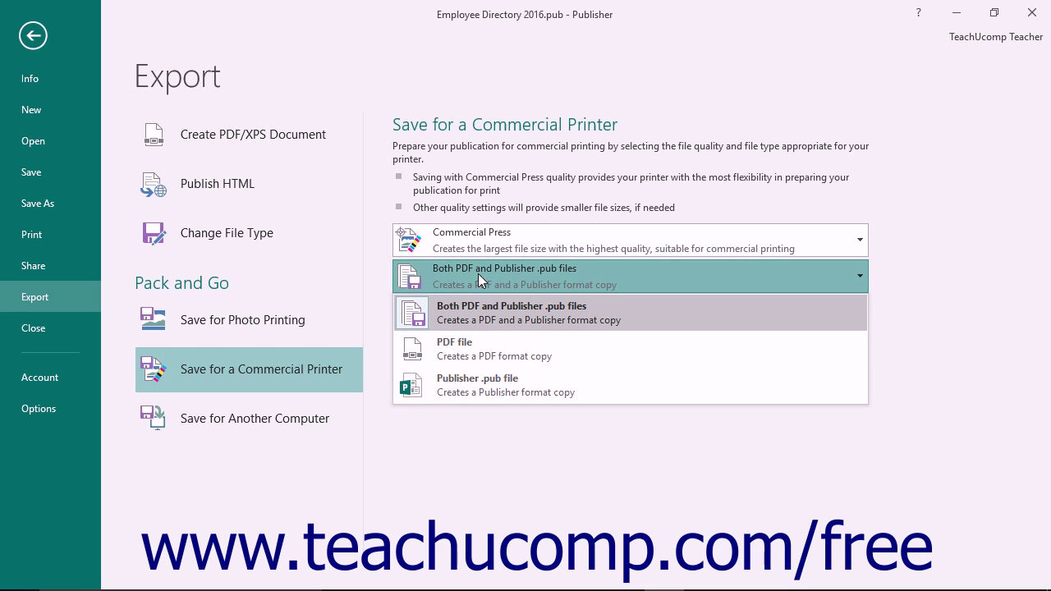
pyautogui.click(479, 276)
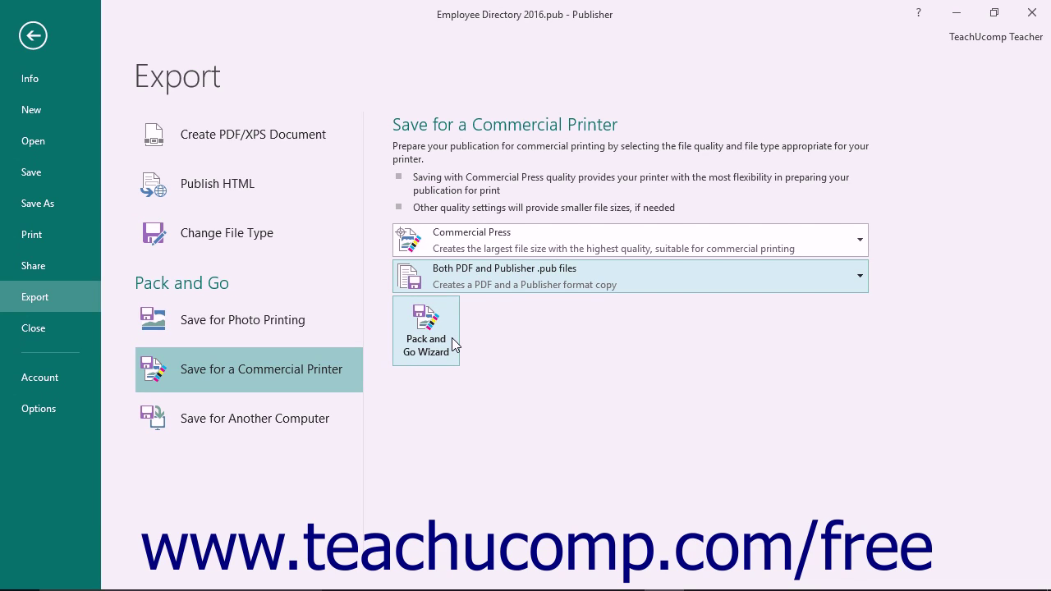
# - Start the Pack and Go Wizard and choose a new desktop folder named Printer docs as the save location
pyautogui.click(451, 338)
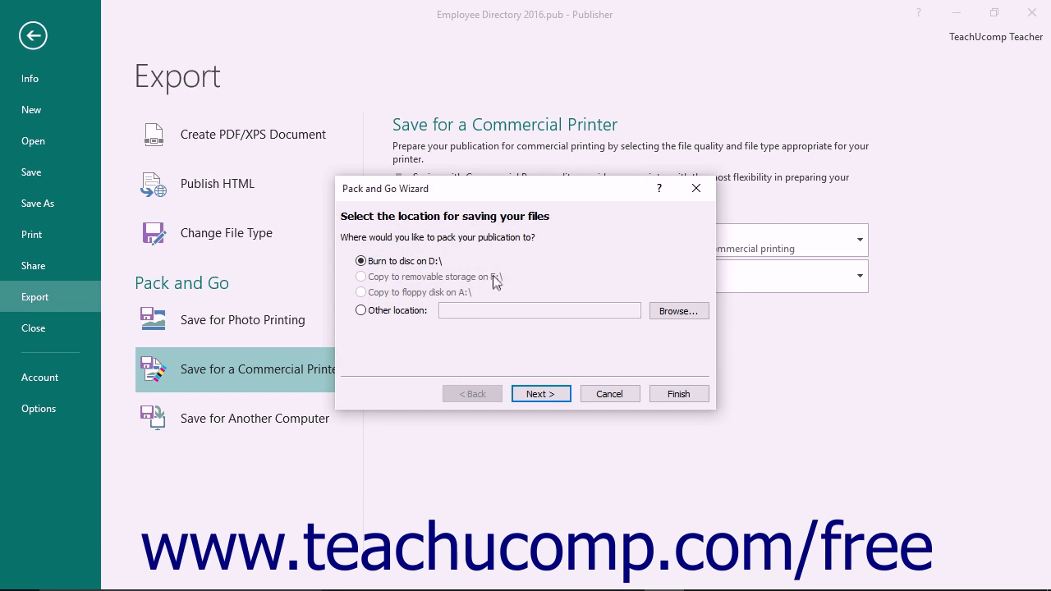
pyautogui.click(393, 312)
pyautogui.click(678, 311)
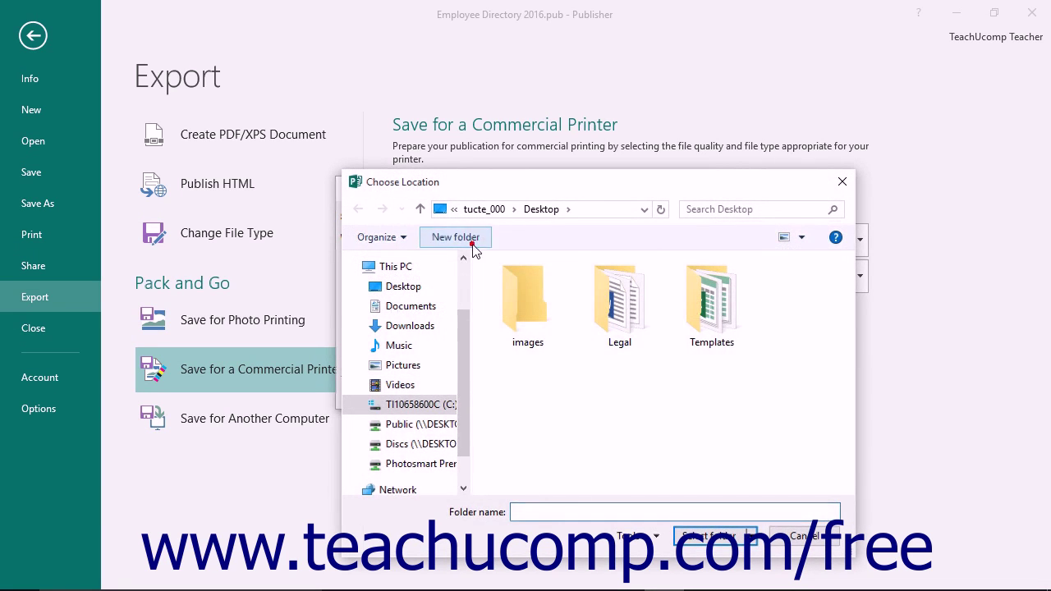
pyautogui.click(456, 236)
pyautogui.write('Printer docs')
pyautogui.doubleClick(784, 306)
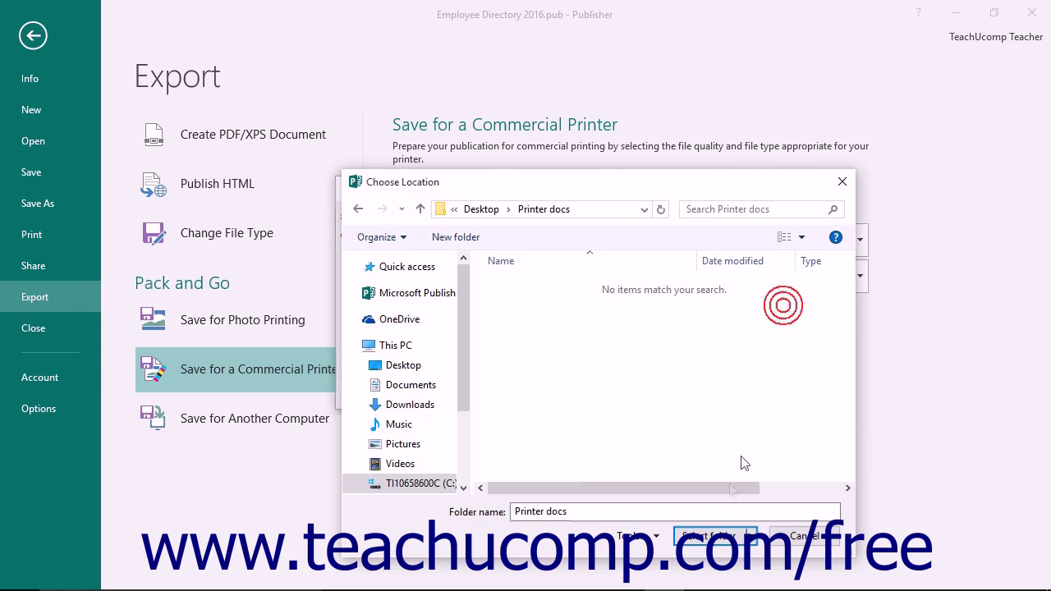
pyautogui.click(714, 535)
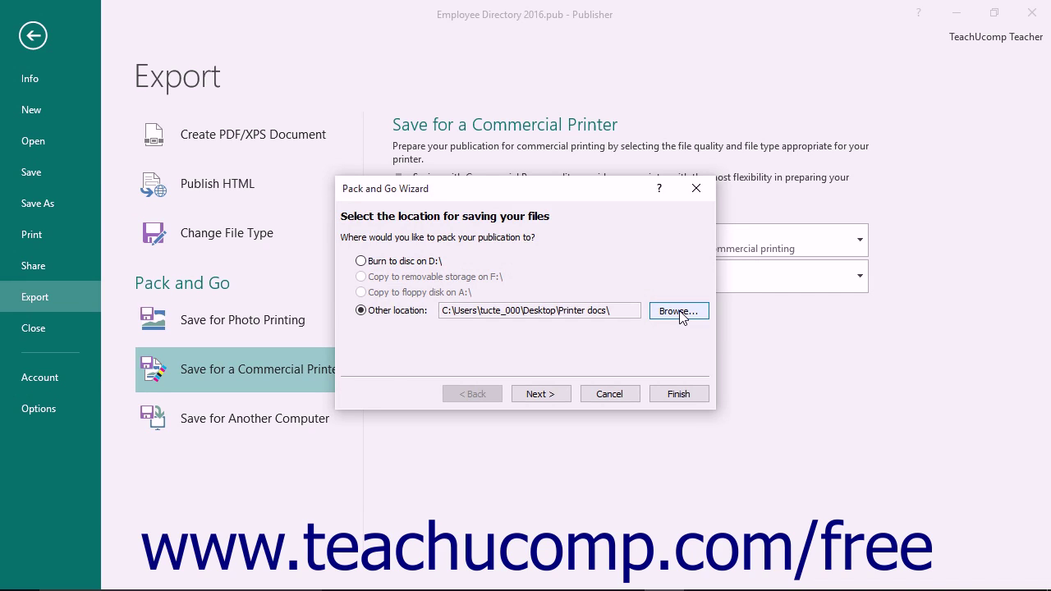
# - Pack the publication for the commercial printer and finish without printing a composite proof
pyautogui.click(539, 394)
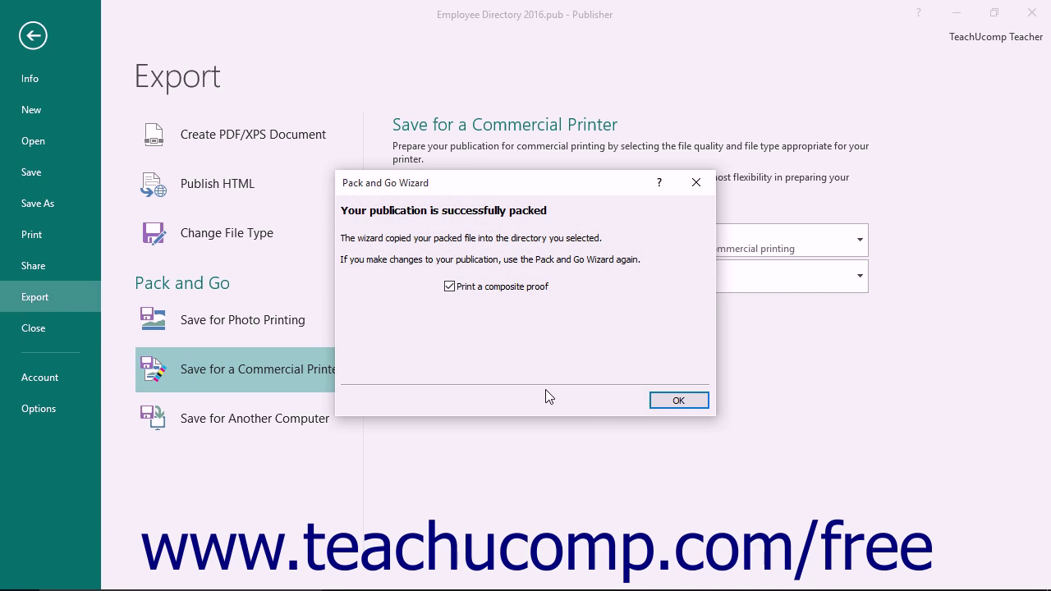
pyautogui.click(542, 287)
pyautogui.click(677, 401)
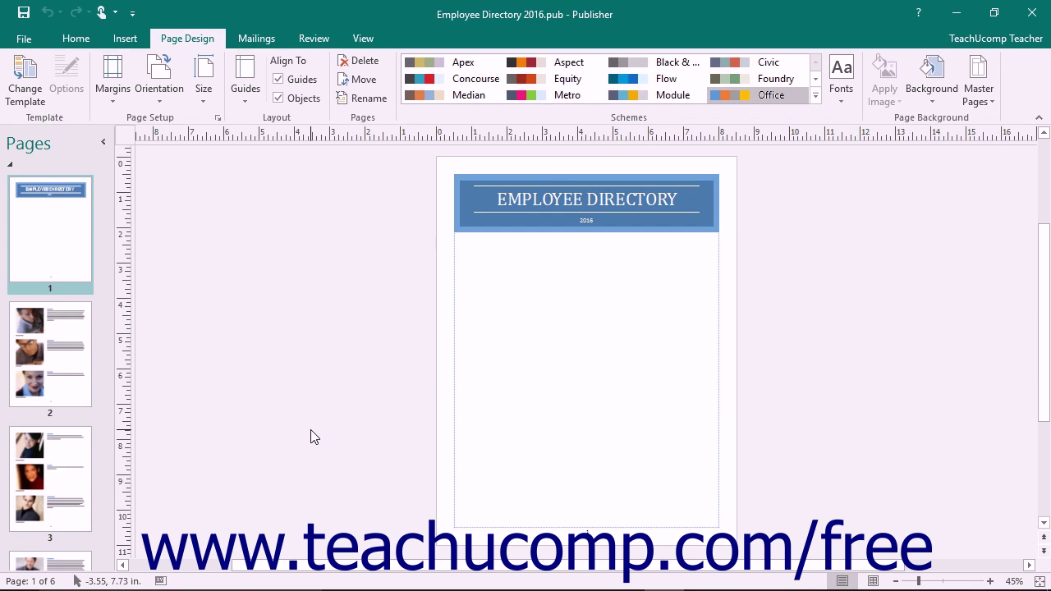
# - Start packing the publication for another computer, with the desktop folder Move to computer as the save location
pyautogui.click(24, 38)
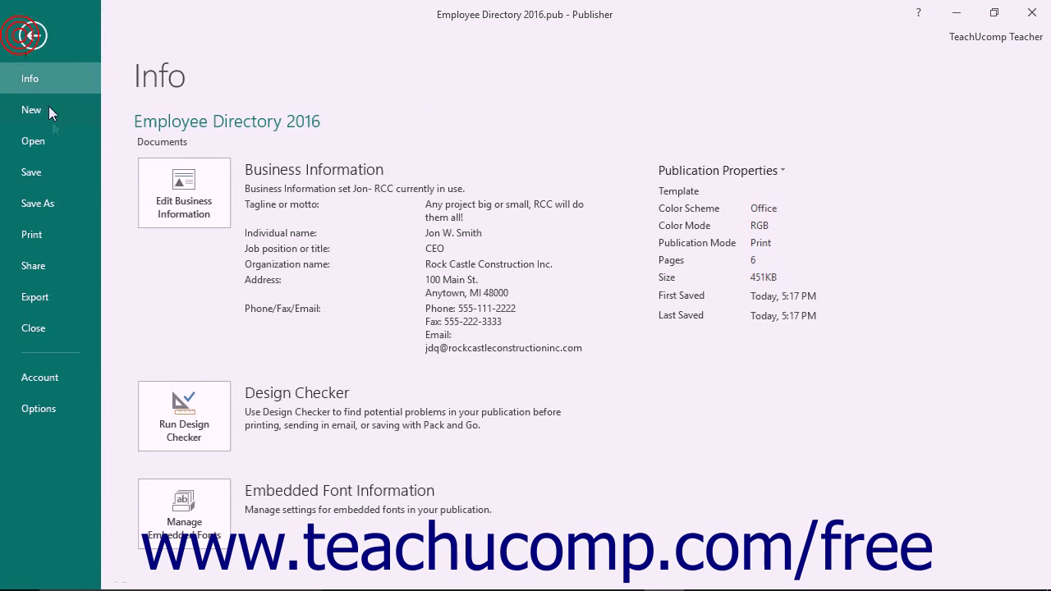
pyautogui.click(42, 294)
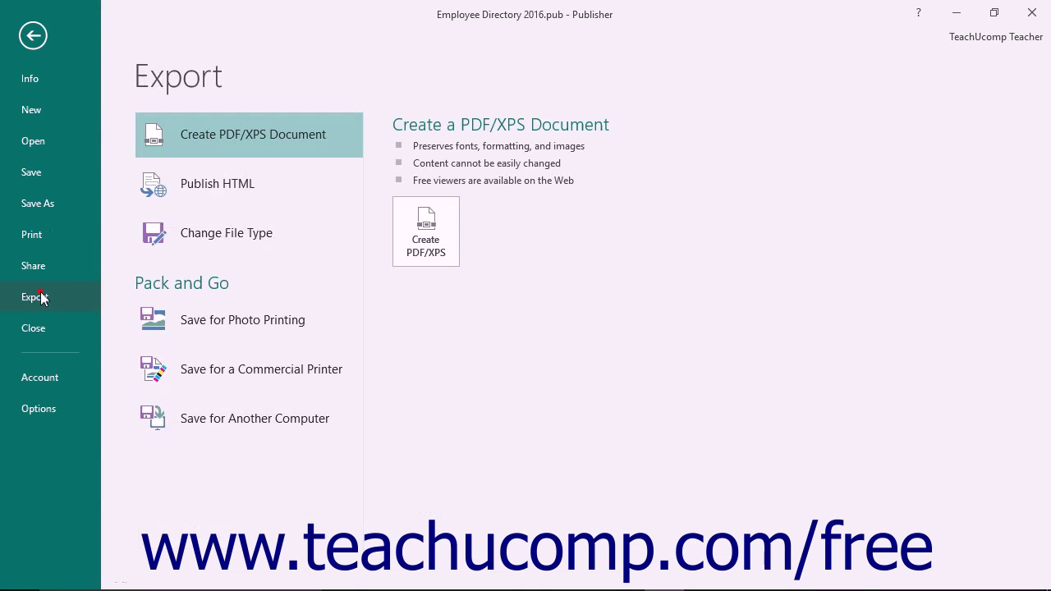
pyautogui.click(286, 414)
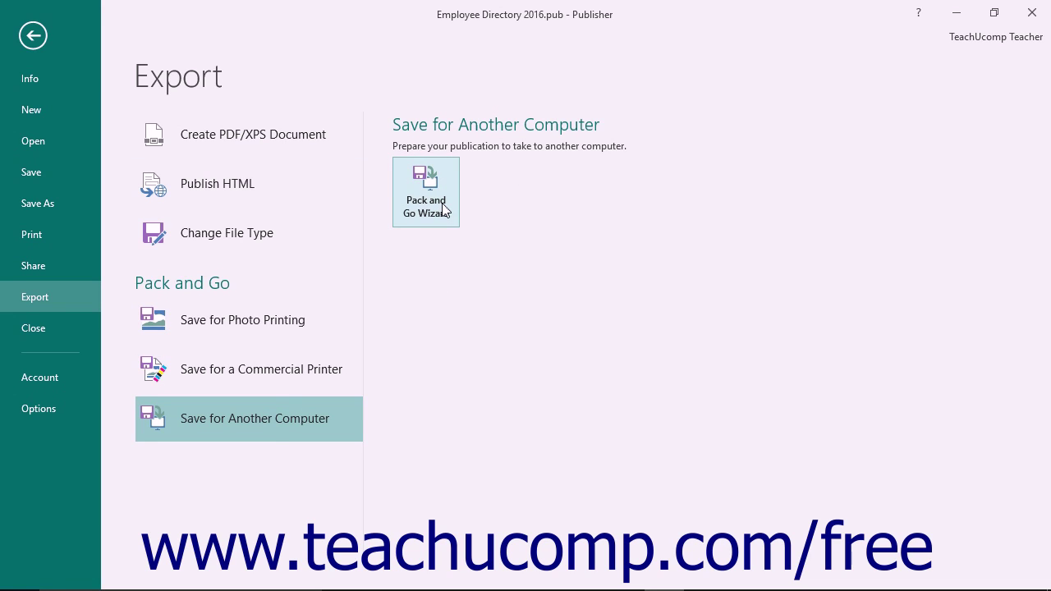
pyautogui.click(443, 209)
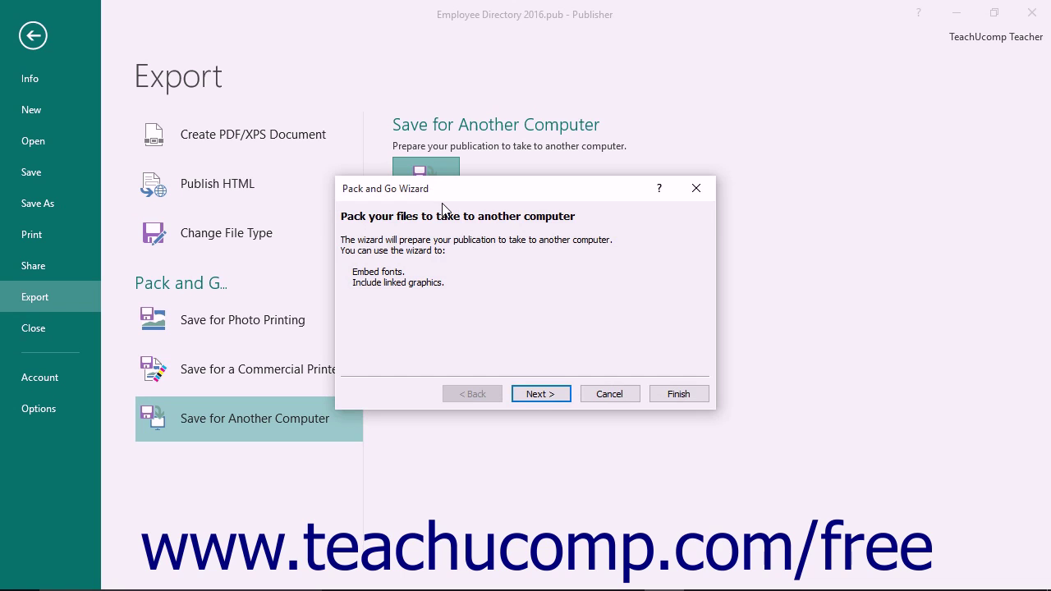
pyautogui.click(537, 395)
pyautogui.click(414, 310)
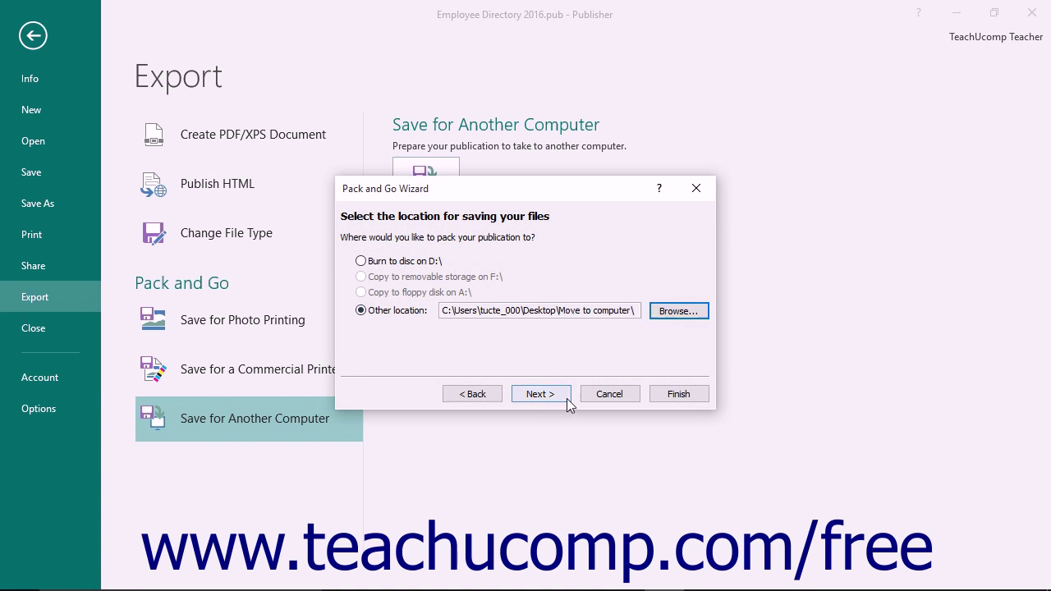
pyautogui.click(566, 399)
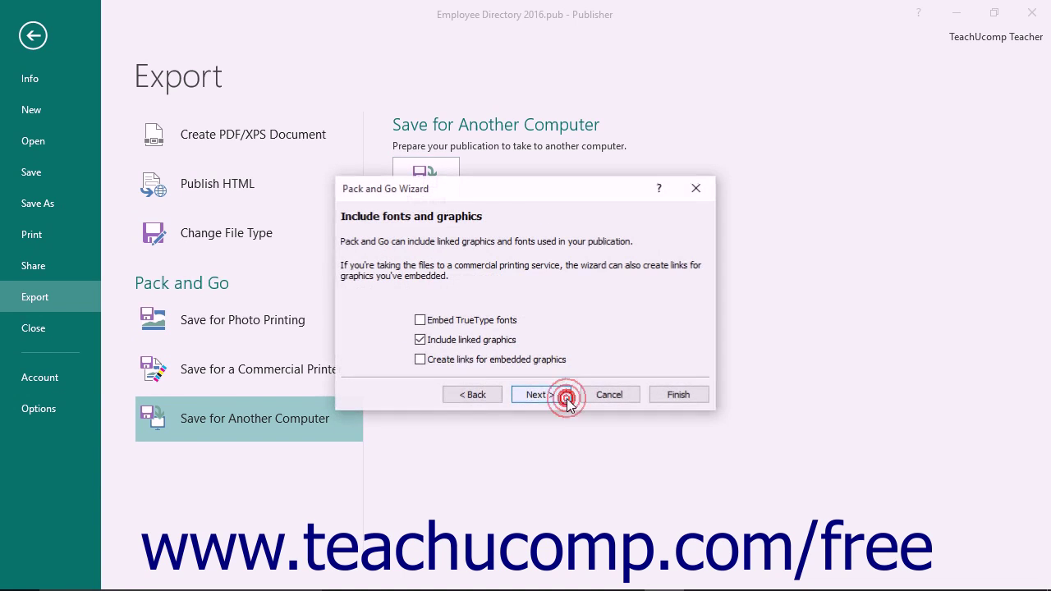
# - Enable embedding TrueType fonts and creating links for embedded graphics, then pack the publication and close the wizard
pyautogui.click(437, 322)
pyautogui.click(536, 361)
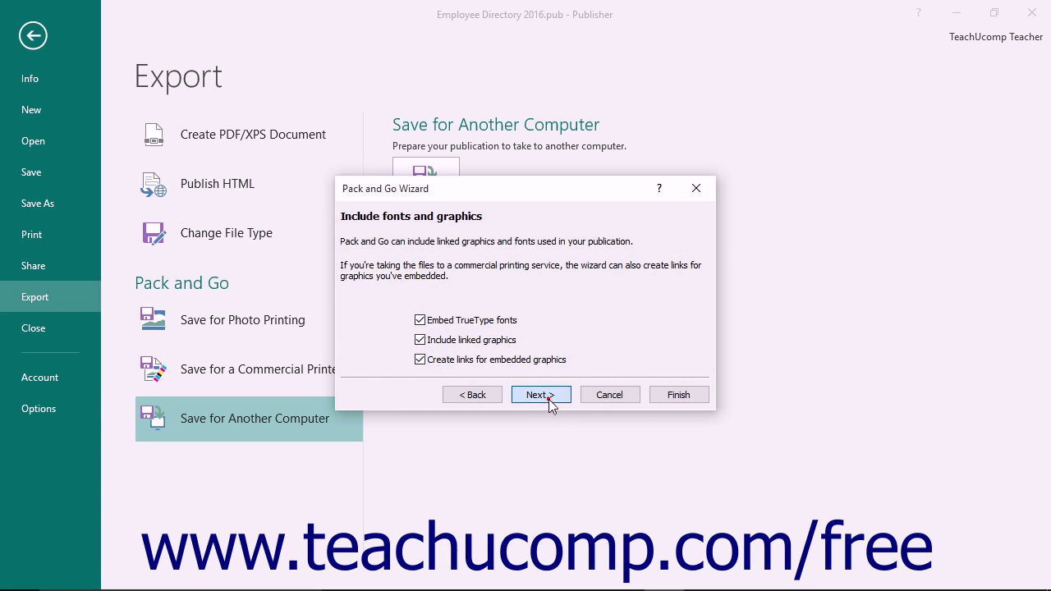
pyautogui.click(539, 395)
pyautogui.click(679, 394)
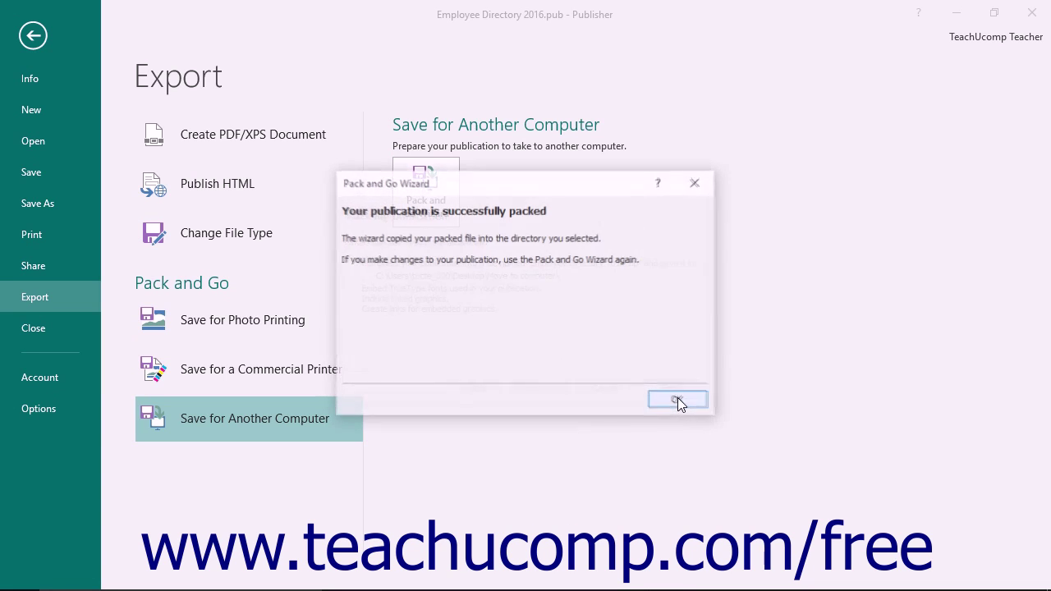
pyautogui.click(678, 398)
# - Set up a photo printing export that uses JPEG Images for Photo Printing
pyautogui.click(23, 39)
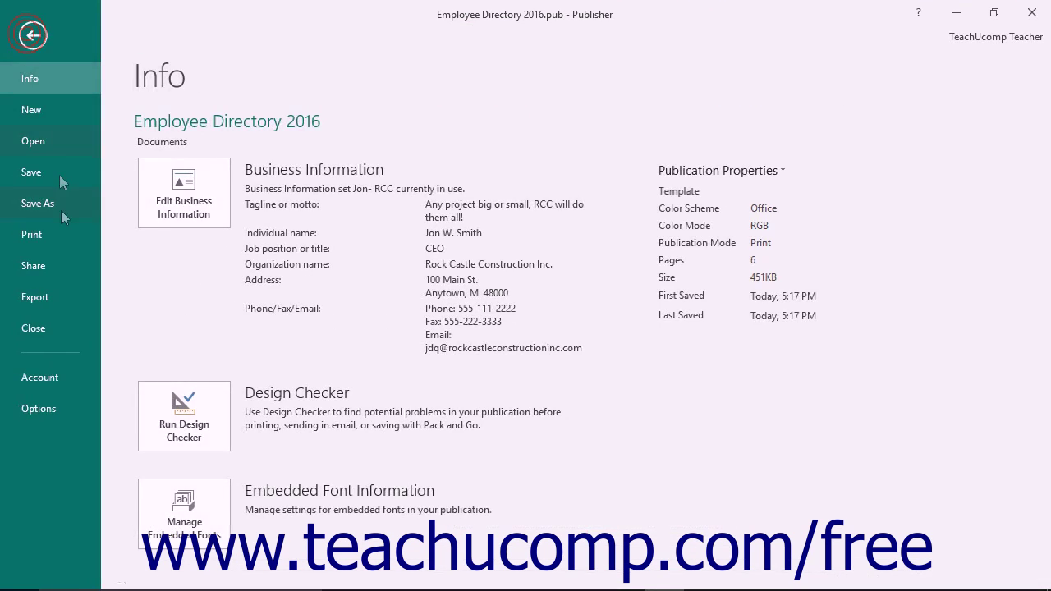
pyautogui.click(48, 295)
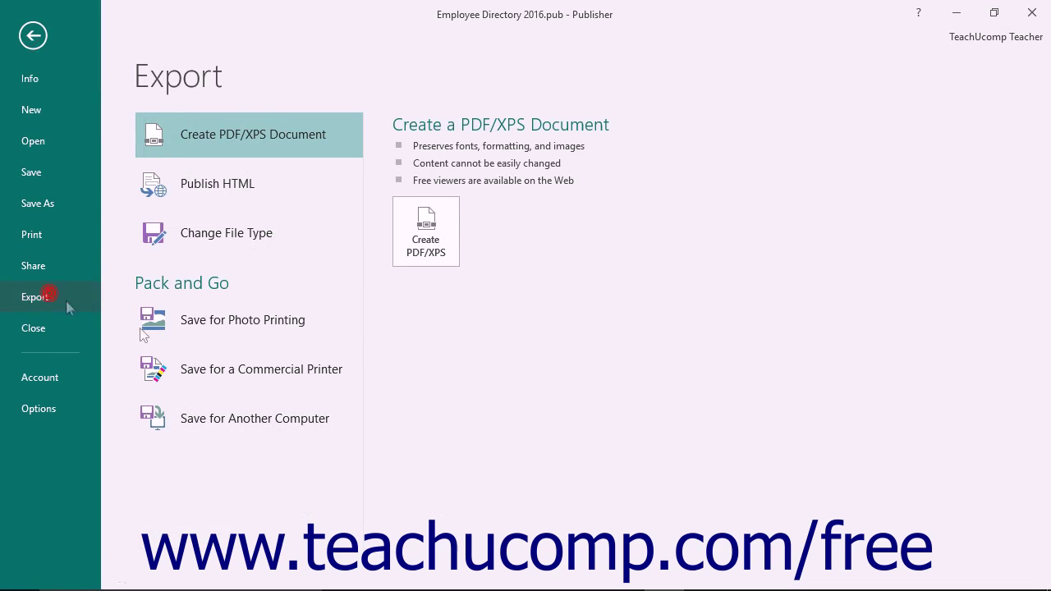
pyautogui.click(182, 327)
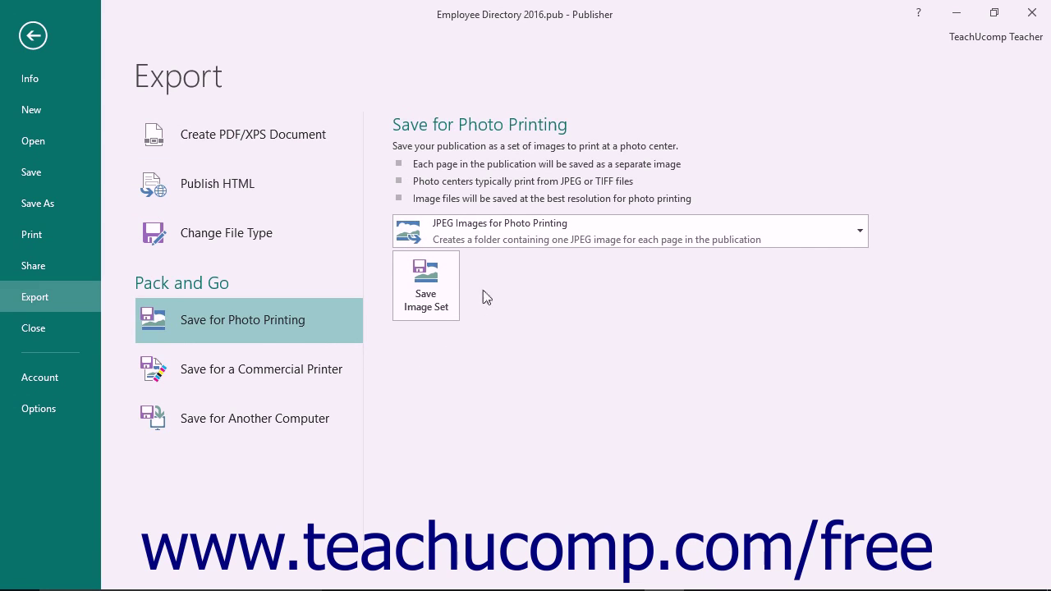
pyautogui.click(501, 229)
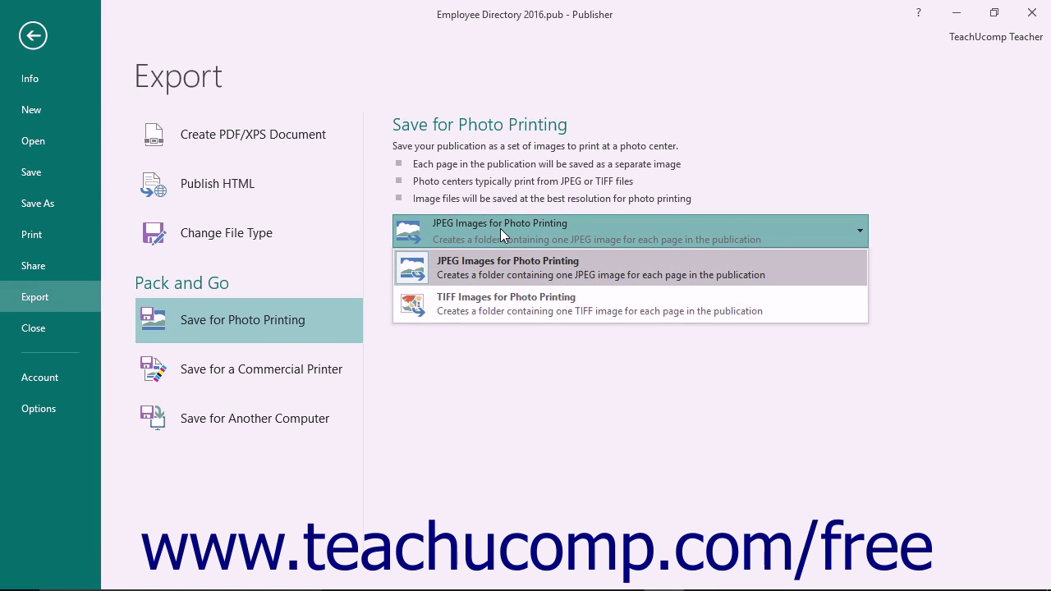
pyautogui.click(503, 261)
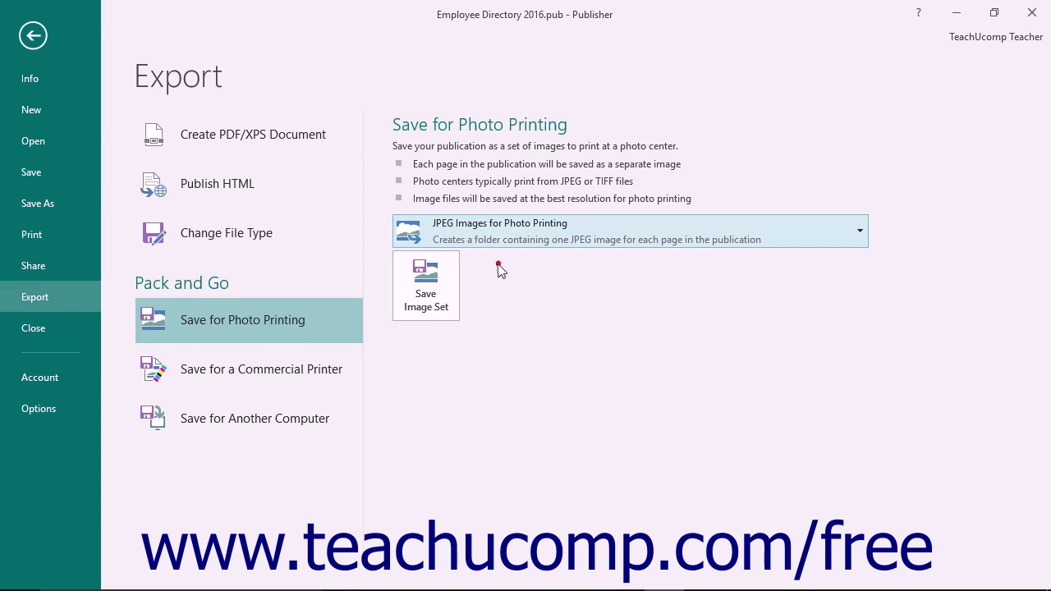
# - Save the image set into a new desktop folder named Photos for printer
pyautogui.click(428, 306)
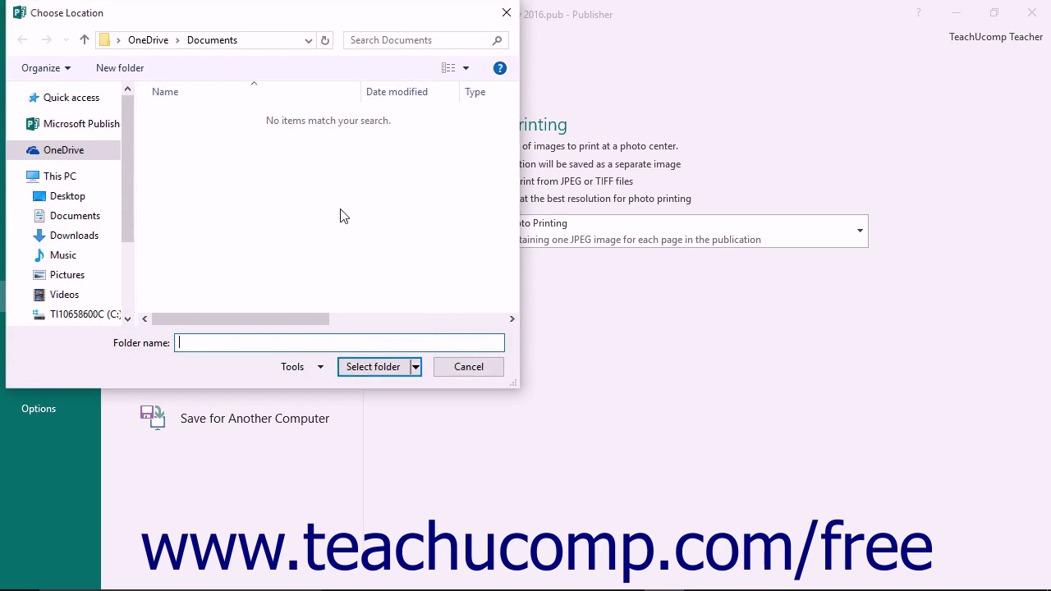
pyautogui.click(87, 197)
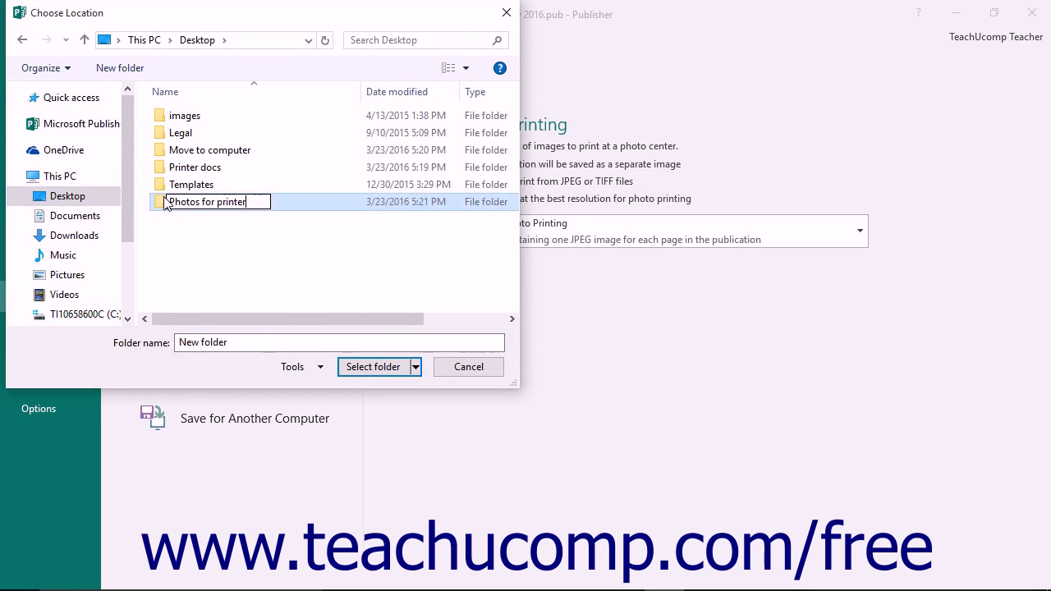
pyautogui.press('Return')
pyautogui.doubleClick(165, 202)
pyautogui.click(345, 364)
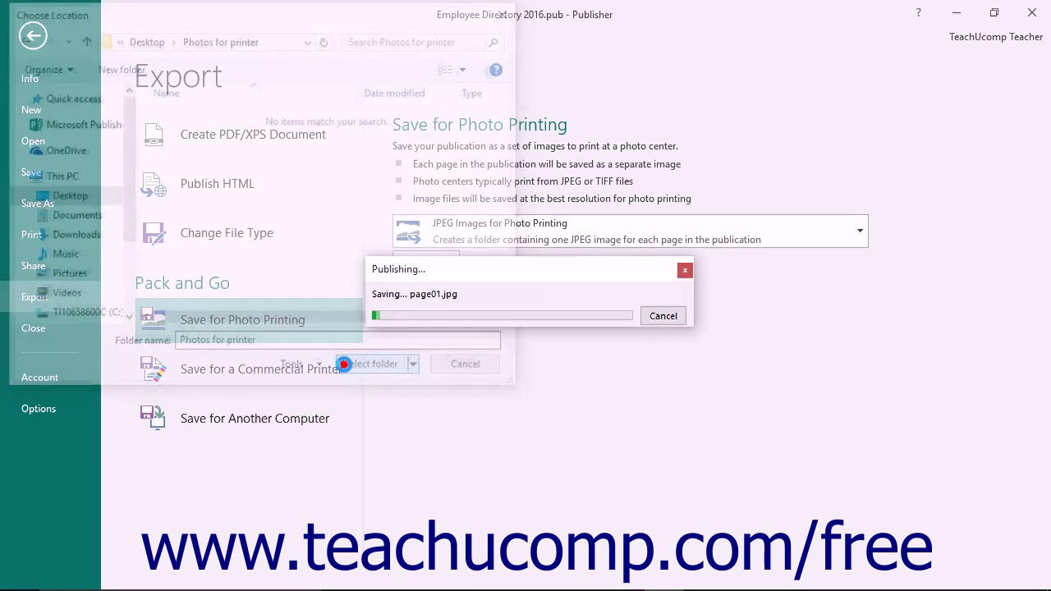